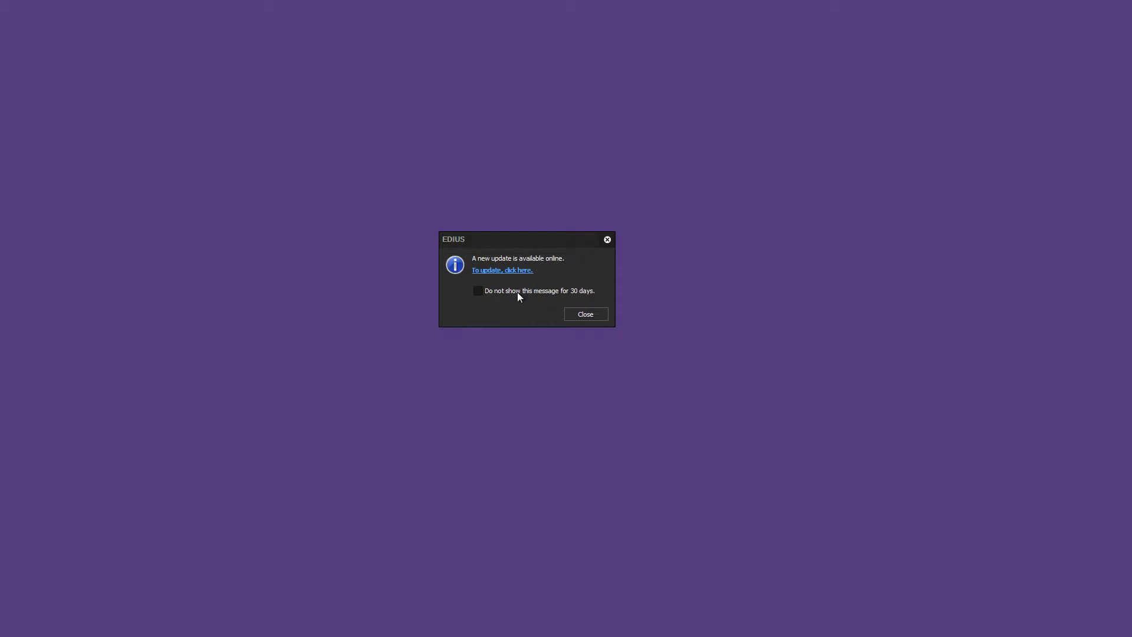
Tick 'Do not show this message for 30 days' on the EDIUS update notice
left_click(518, 293)
Follow the update link and save the 543 MB EDIUS_8.20_0312_DL_Setup.exe to the desktop
left_click(500, 276)
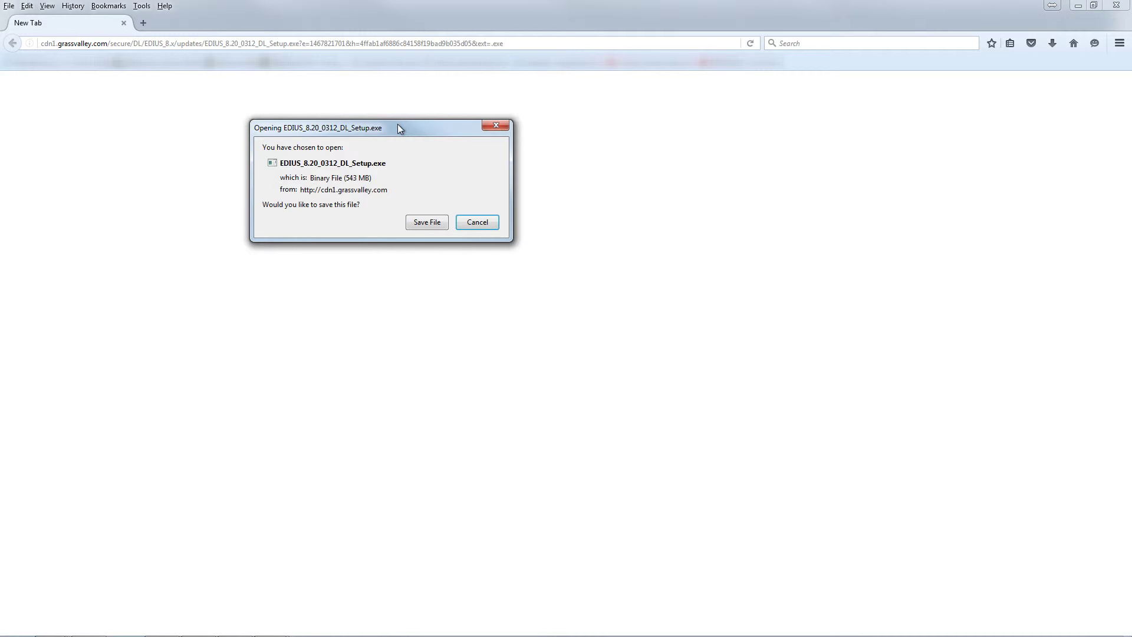
left_click(427, 222)
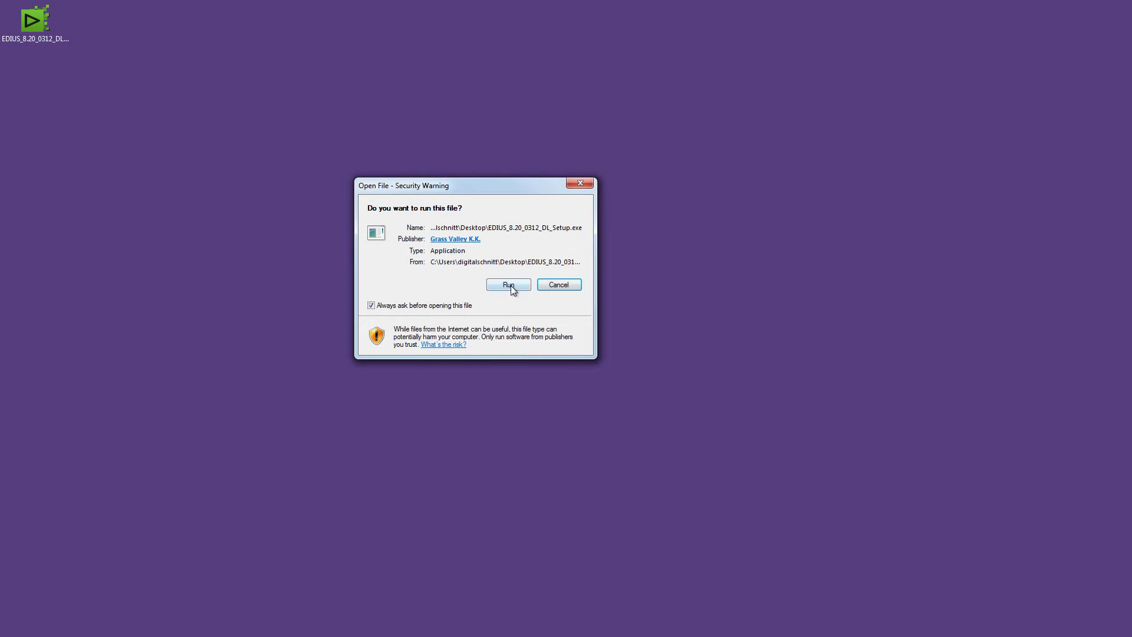
Run the downloaded setup despite the warning, agree to the license, and approve installation
left_click(508, 284)
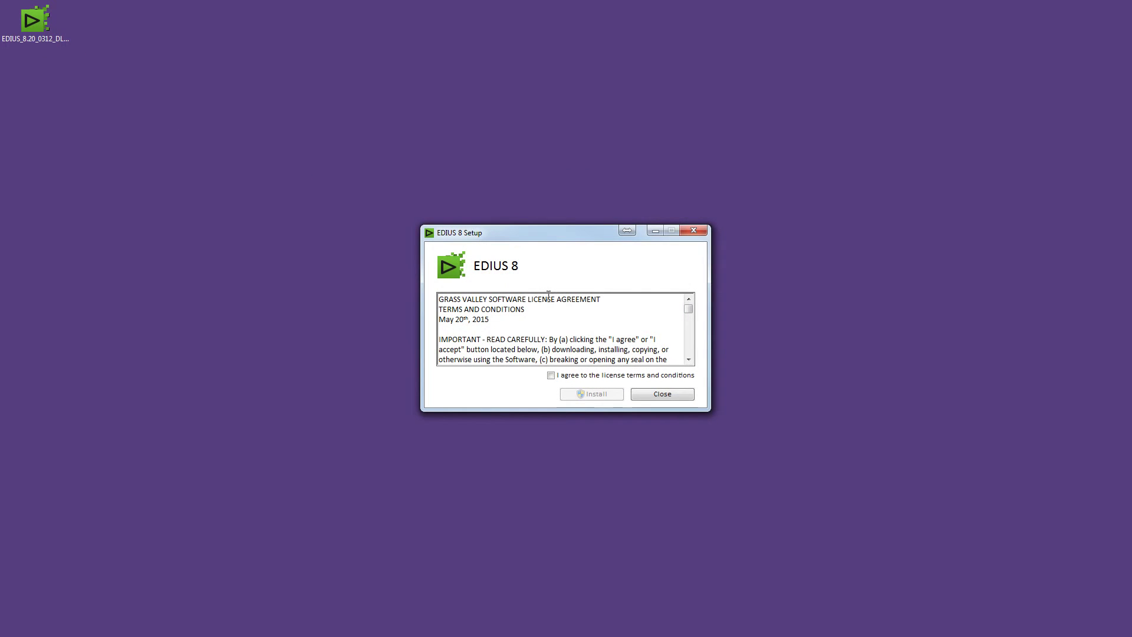
left_click(552, 376)
left_click(592, 394)
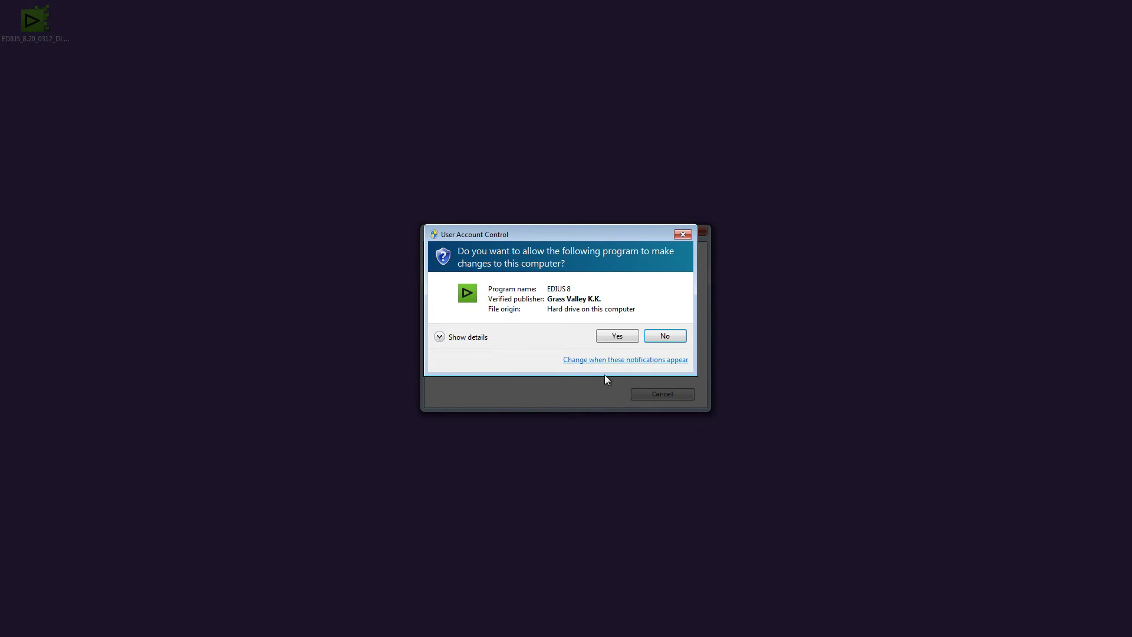
left_click(616, 336)
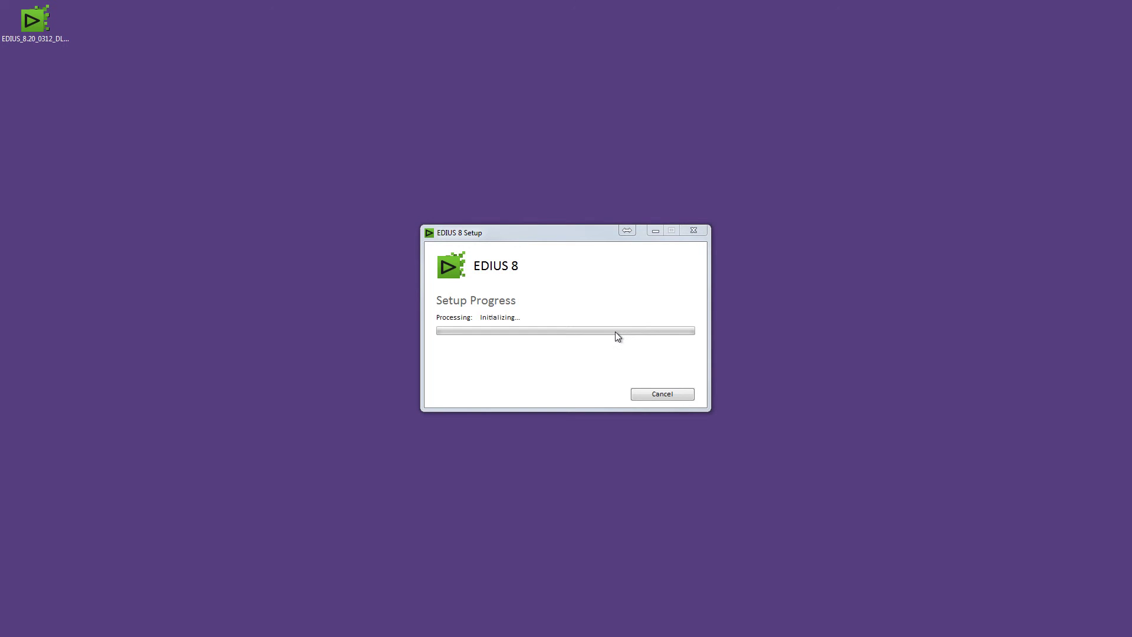